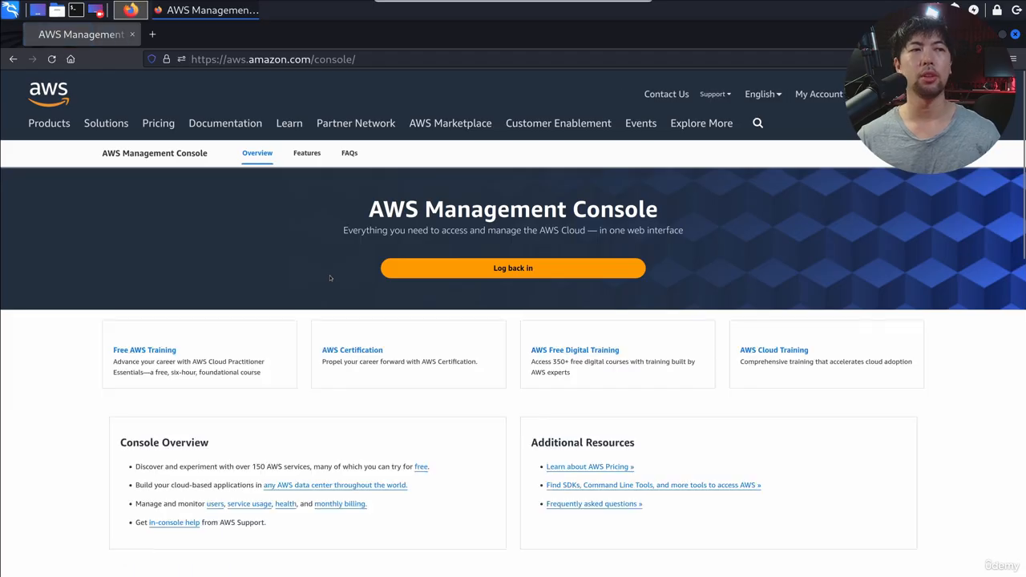
# Step: Log back in to the AWS Management Console through the hackerloi sign-in link, keeping the prefilled username and entering the account password
pyautogui.click(513, 268)
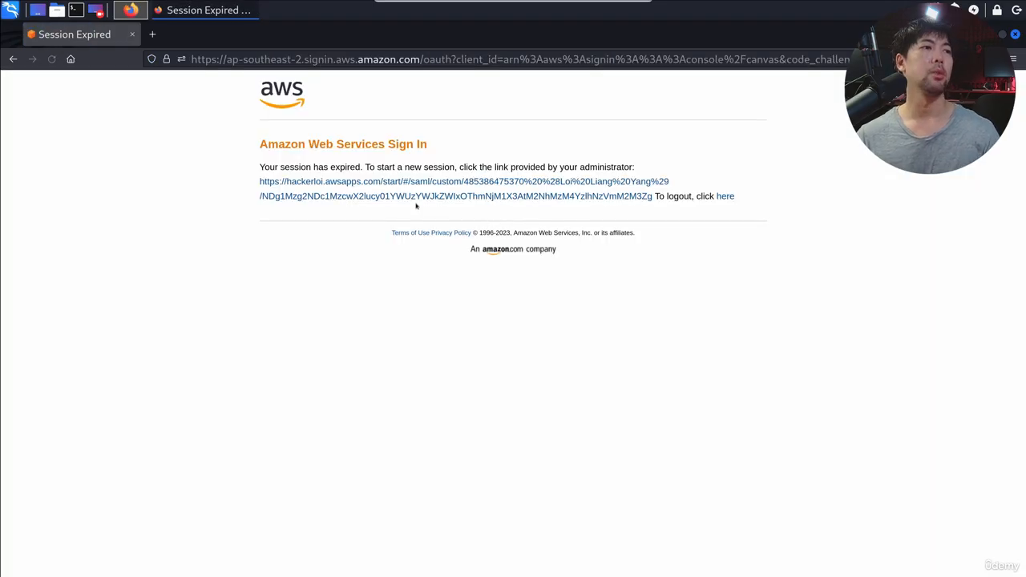
pyautogui.click(417, 182)
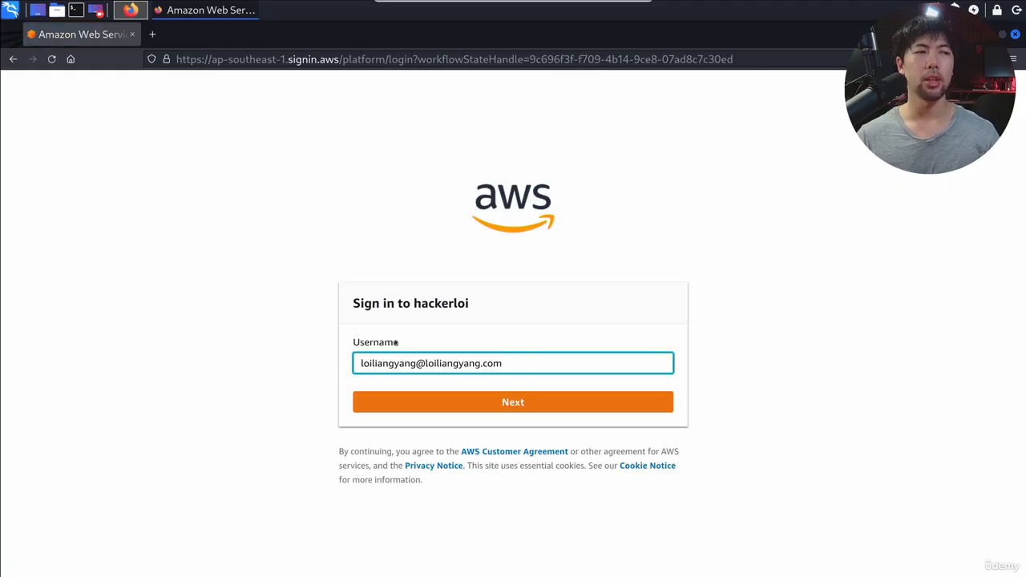
pyautogui.click(472, 399)
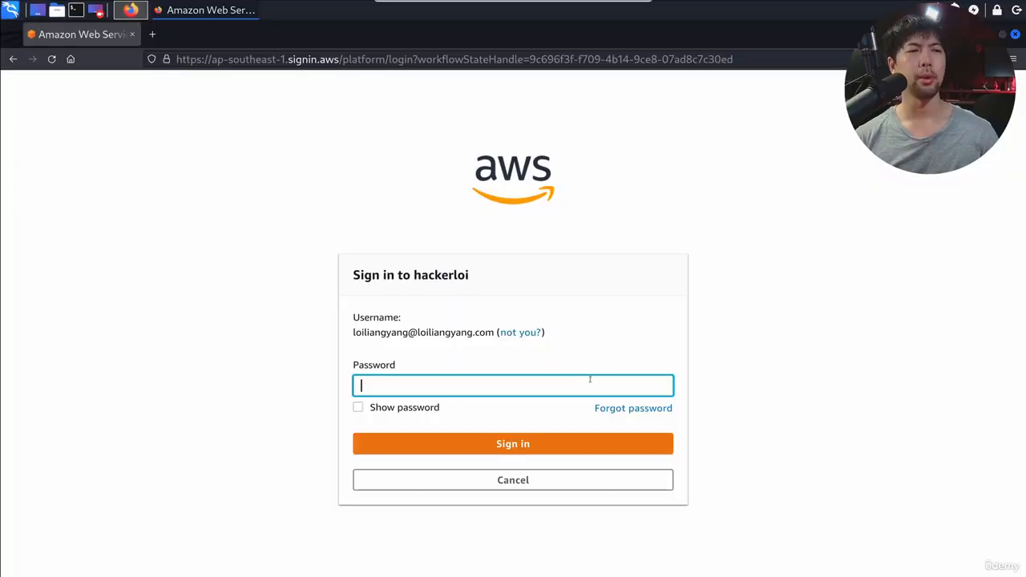
pyautogui.write('••••••••••')
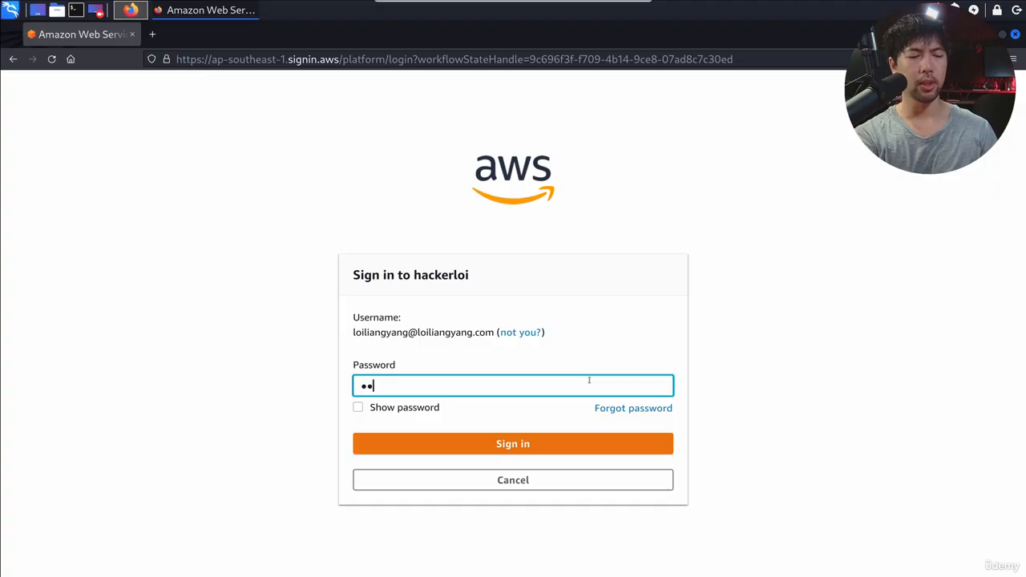
pyautogui.write('•••')
pyautogui.press('Return')
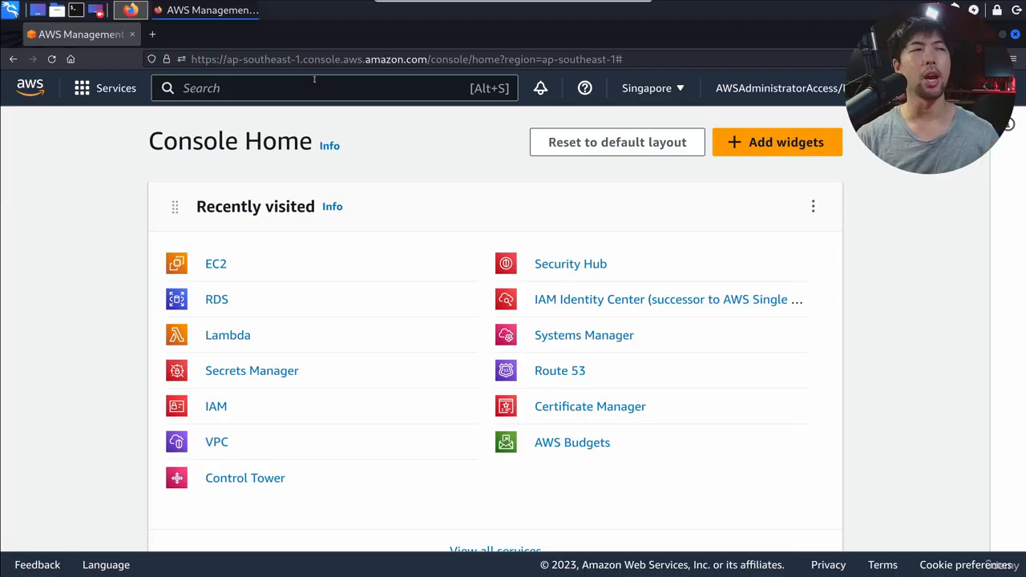
# Step: Open the list of running EC2 instances in the Singapore region
pyautogui.click(229, 266)
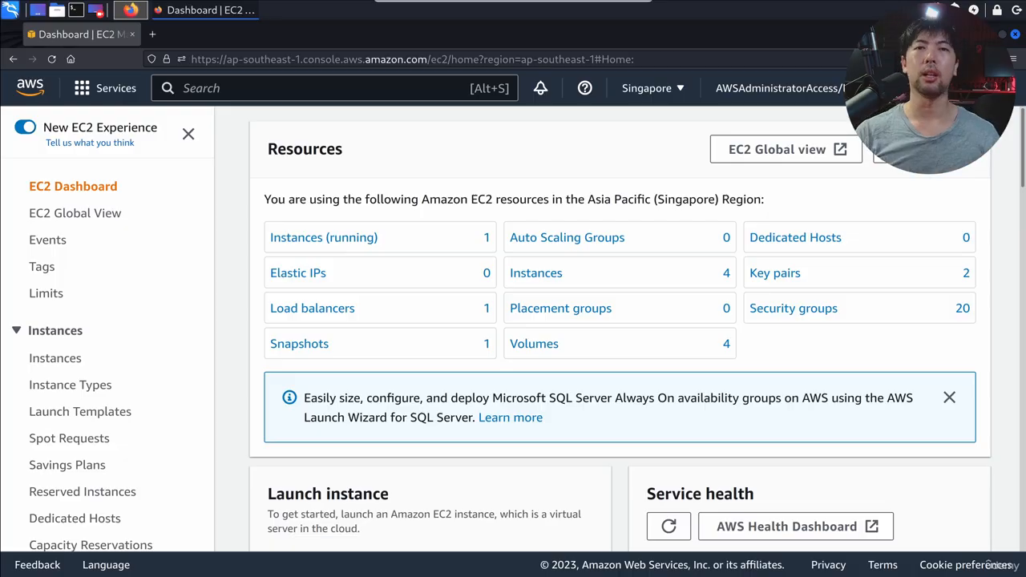
pyautogui.click(359, 240)
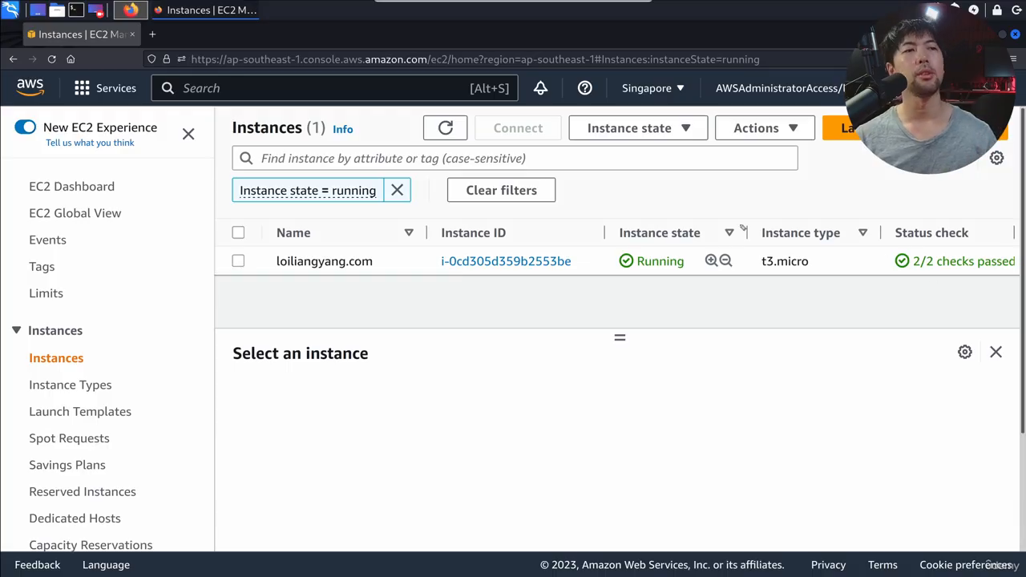
pyautogui.moveTo(696, 194)
pyautogui.mouseDown()
pyautogui.moveTo(550, 215)
pyautogui.moveTo(637, 172)
pyautogui.mouseUp()
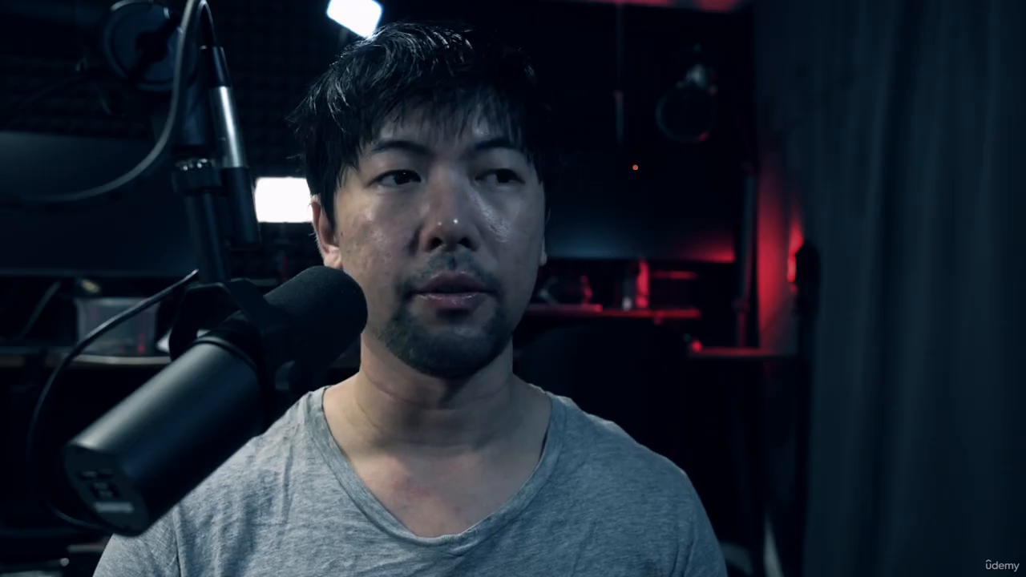
pyautogui.moveTo(636, 167); pyautogui.dragTo(658, 331)
pyautogui.moveTo(617, 141)
pyautogui.mouseDown()
pyautogui.moveTo(805, 139)
pyautogui.moveTo(675, 351)
pyautogui.mouseUp()
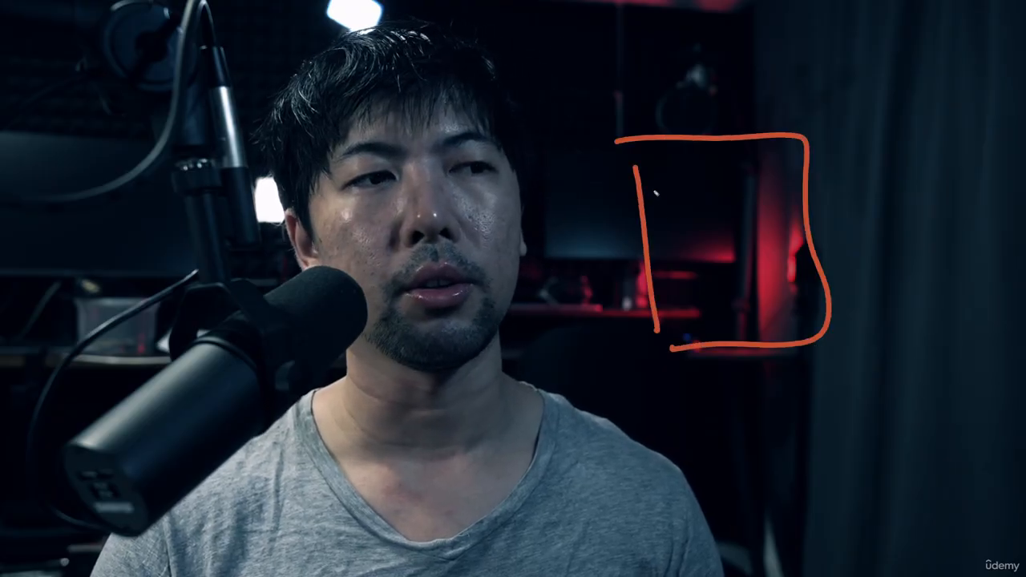
pyautogui.moveTo(657, 186); pyautogui.dragTo(657, 271)
pyautogui.moveTo(683, 207)
pyautogui.mouseDown()
pyautogui.moveTo(655, 234)
pyautogui.moveTo(688, 268)
pyautogui.mouseUp()
pyautogui.moveTo(680, 226); pyautogui.dragTo(724, 264)
pyautogui.moveTo(734, 195); pyautogui.dragTo(741, 260)
pyautogui.moveTo(766, 224); pyautogui.dragTo(767, 254)
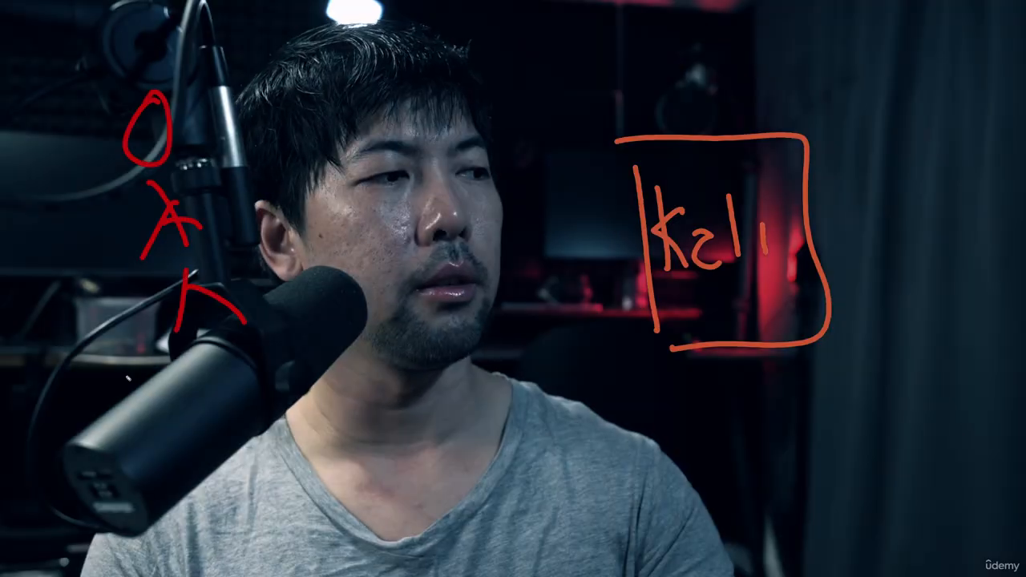
pyautogui.moveTo(101, 360); pyautogui.dragTo(125, 436)
pyautogui.moveTo(137, 383)
pyautogui.mouseDown()
pyautogui.moveTo(148, 441)
pyautogui.moveTo(191, 439)
pyautogui.mouseUp()
pyautogui.moveTo(198, 398); pyautogui.dragTo(214, 424)
pyautogui.moveTo(204, 346)
pyautogui.mouseDown()
pyautogui.moveTo(263, 417)
pyautogui.moveTo(319, 371)
pyautogui.mouseUp()
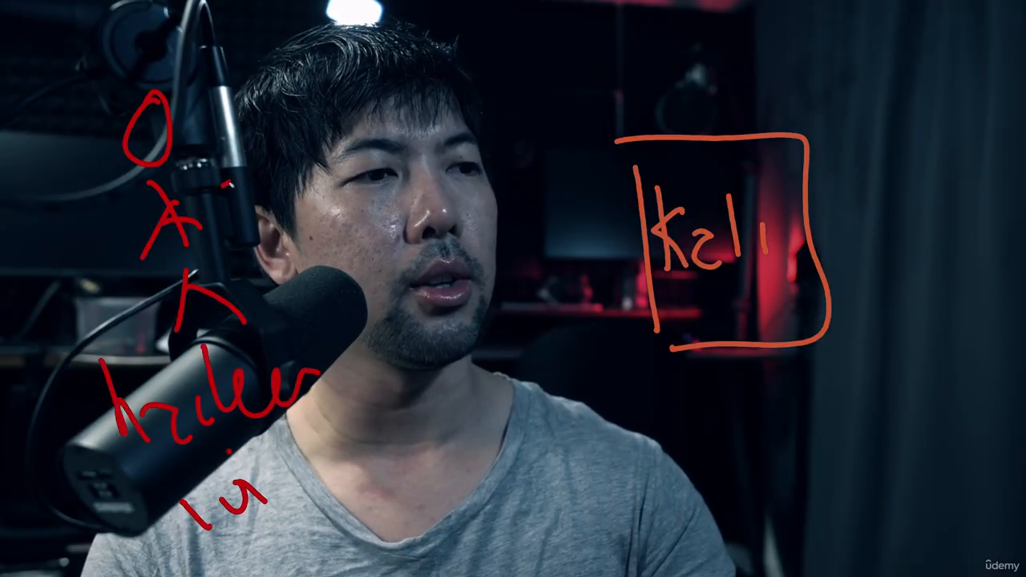
pyautogui.moveTo(536, 186); pyautogui.dragTo(597, 193)
pyautogui.moveTo(545, 163)
pyautogui.mouseDown()
pyautogui.moveTo(584, 188)
pyautogui.moveTo(551, 226)
pyautogui.mouseUp()
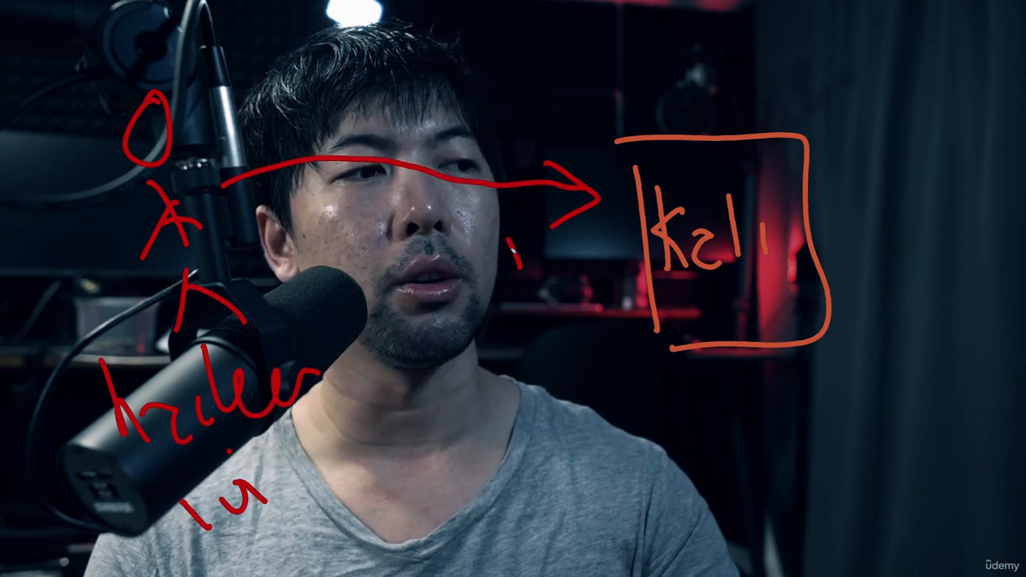
pyautogui.moveTo(485, 217)
pyautogui.mouseDown()
pyautogui.moveTo(619, 217)
pyautogui.moveTo(512, 283)
pyautogui.mouseUp()
pyautogui.moveTo(564, 230)
pyautogui.mouseDown()
pyautogui.moveTo(567, 258)
pyautogui.moveTo(601, 261)
pyautogui.mouseUp()
pyautogui.moveTo(518, 304)
pyautogui.mouseDown()
pyautogui.moveTo(565, 322)
pyautogui.moveTo(582, 306)
pyautogui.mouseUp()
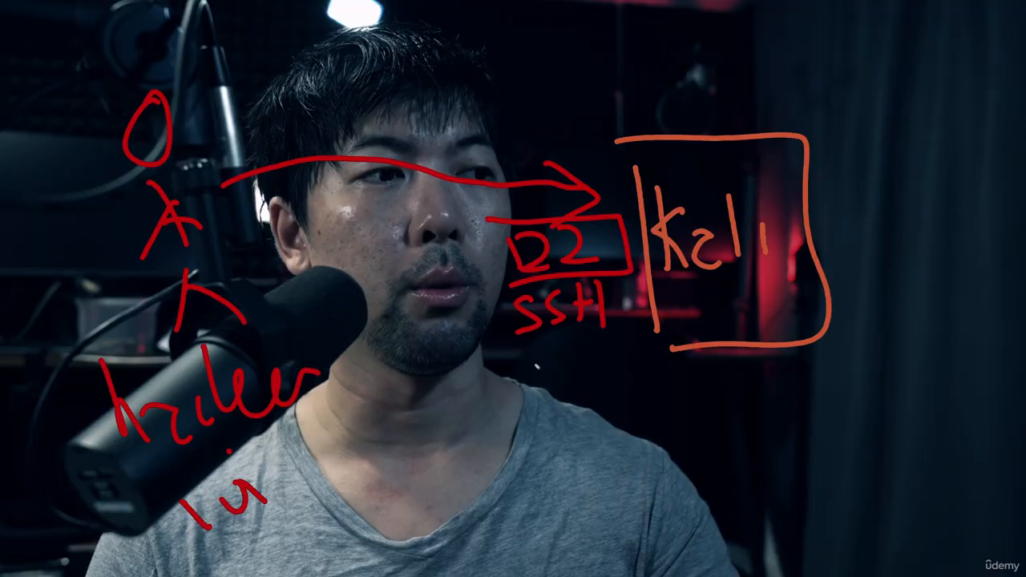
pyautogui.moveTo(511, 355); pyautogui.dragTo(537, 416)
pyautogui.moveTo(513, 345)
pyautogui.mouseDown()
pyautogui.moveTo(585, 346)
pyautogui.moveTo(679, 403)
pyautogui.moveTo(546, 418)
pyautogui.mouseUp()
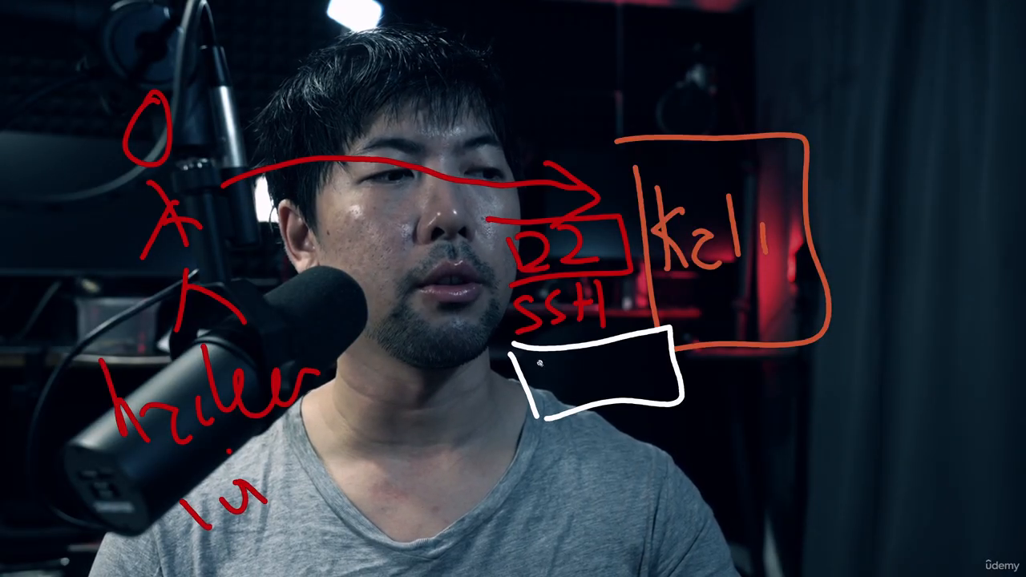
pyautogui.moveTo(536, 362); pyautogui.dragTo(545, 408)
pyautogui.moveTo(565, 360)
pyautogui.mouseDown()
pyautogui.moveTo(582, 357)
pyautogui.moveTo(570, 395)
pyautogui.mouseUp()
pyautogui.moveTo(606, 359)
pyautogui.mouseDown()
pyautogui.moveTo(622, 362)
pyautogui.moveTo(616, 383)
pyautogui.moveTo(655, 393)
pyautogui.mouseUp()
pyautogui.moveTo(550, 434)
pyautogui.mouseDown()
pyautogui.moveTo(574, 473)
pyautogui.moveTo(590, 455)
pyautogui.mouseUp()
pyautogui.moveTo(613, 422); pyautogui.dragTo(619, 468)
pyautogui.moveTo(615, 418)
pyautogui.mouseDown()
pyautogui.moveTo(624, 461)
pyautogui.moveTo(648, 454)
pyautogui.moveTo(646, 432)
pyautogui.mouseUp()
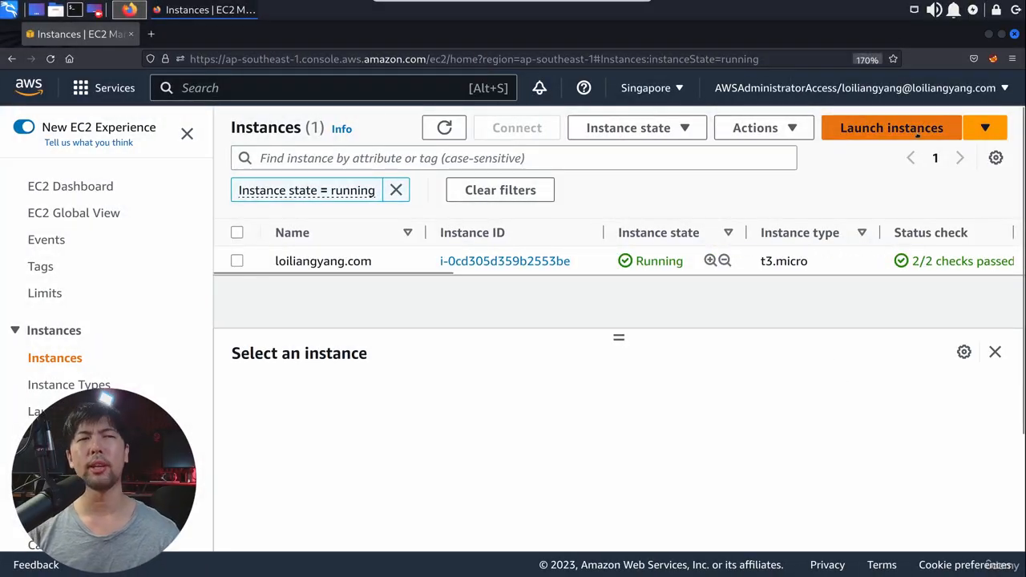
# Step: Start launching a new EC2 instance and name it kalilinuxloi
pyautogui.click(918, 138)
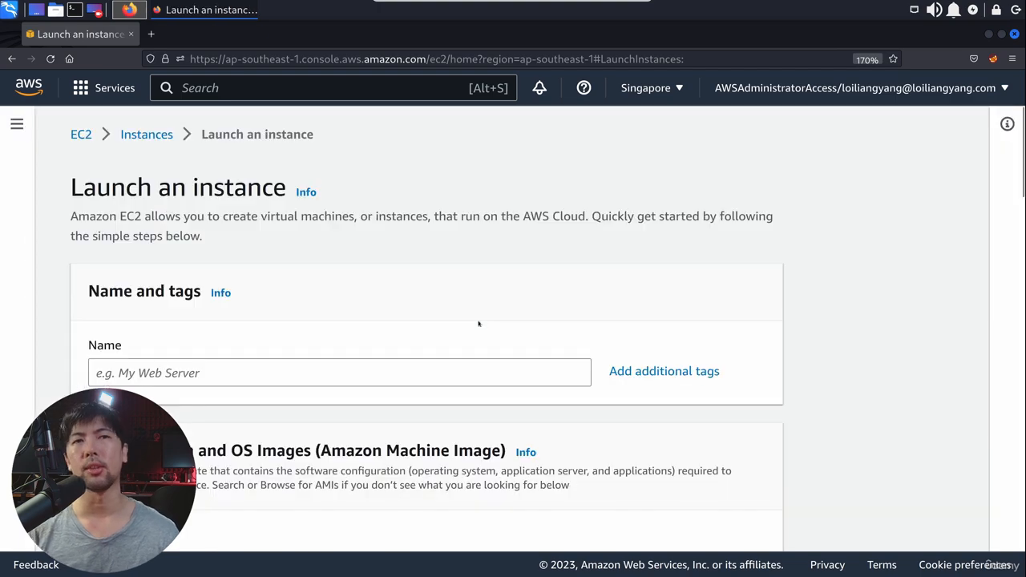
pyautogui.click(241, 368)
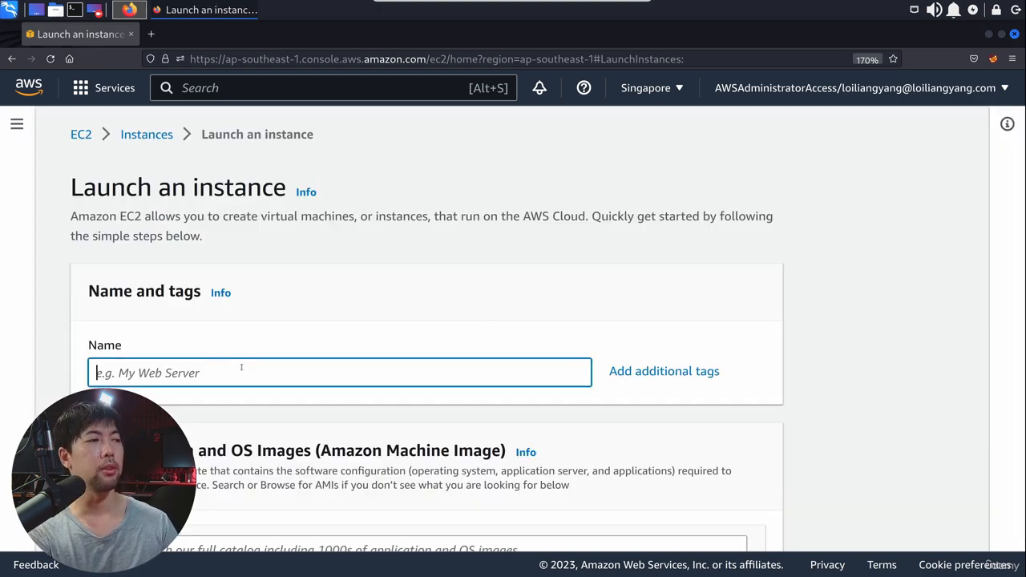
pyautogui.write('kalilinuxloi')
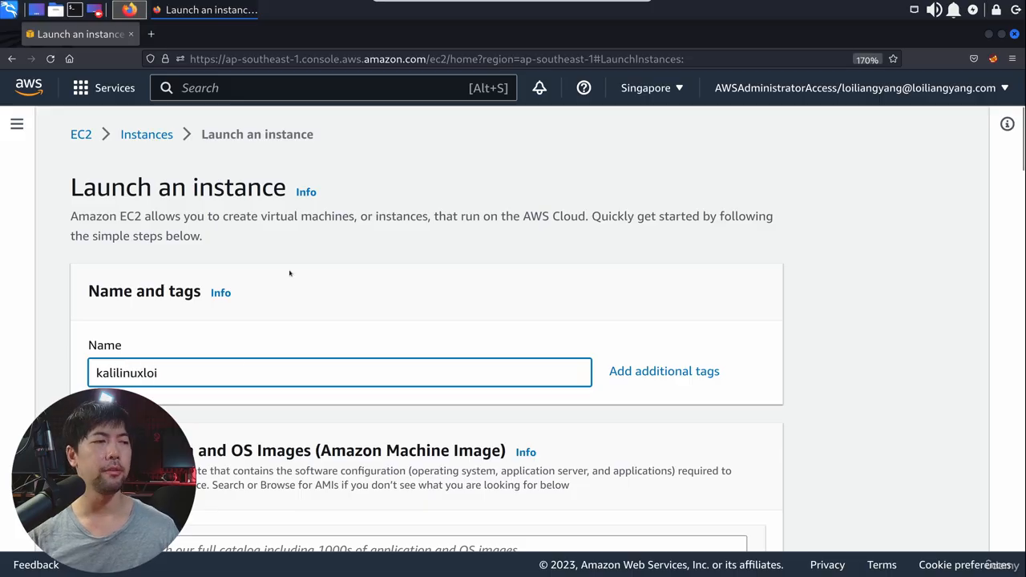
# Step: Search the machine image catalog for kali and choose the Kali Linux 2022.4b Marketplace image for the instance
pyautogui.scroll(-3, 289, 274)
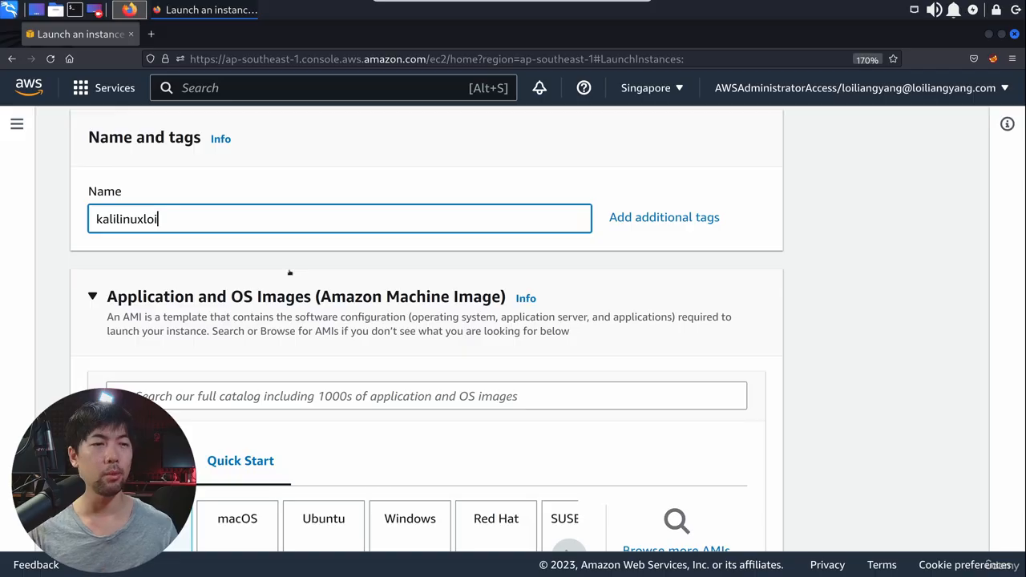
pyautogui.click(273, 399)
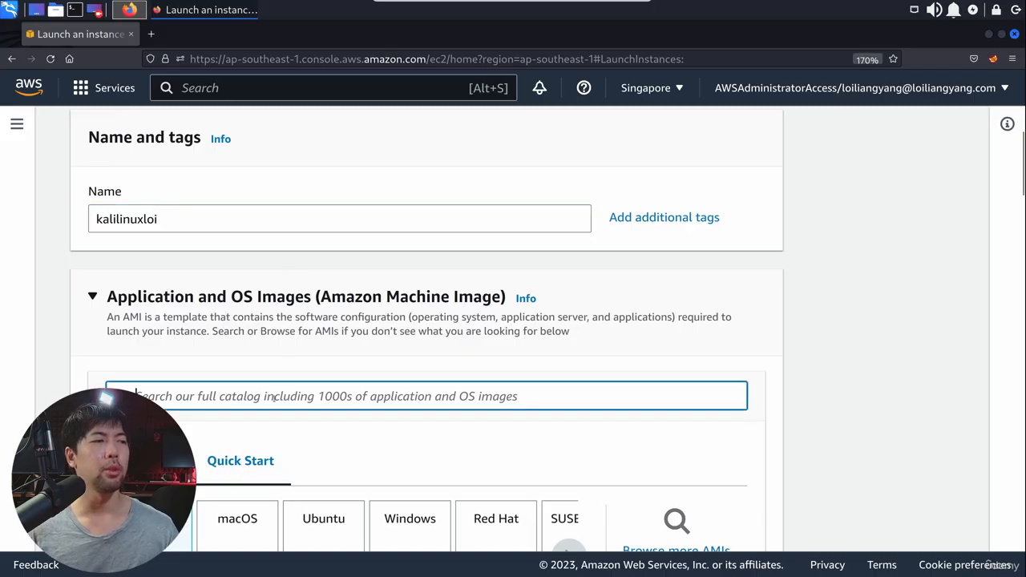
pyautogui.write('kali')
pyautogui.press('Return')
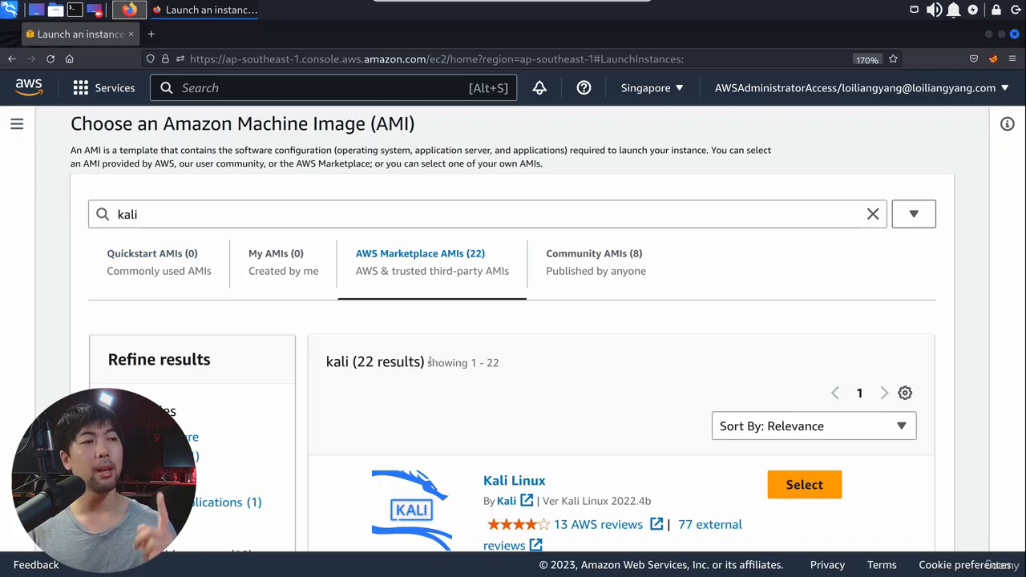
pyautogui.scroll(-4, 534, 323)
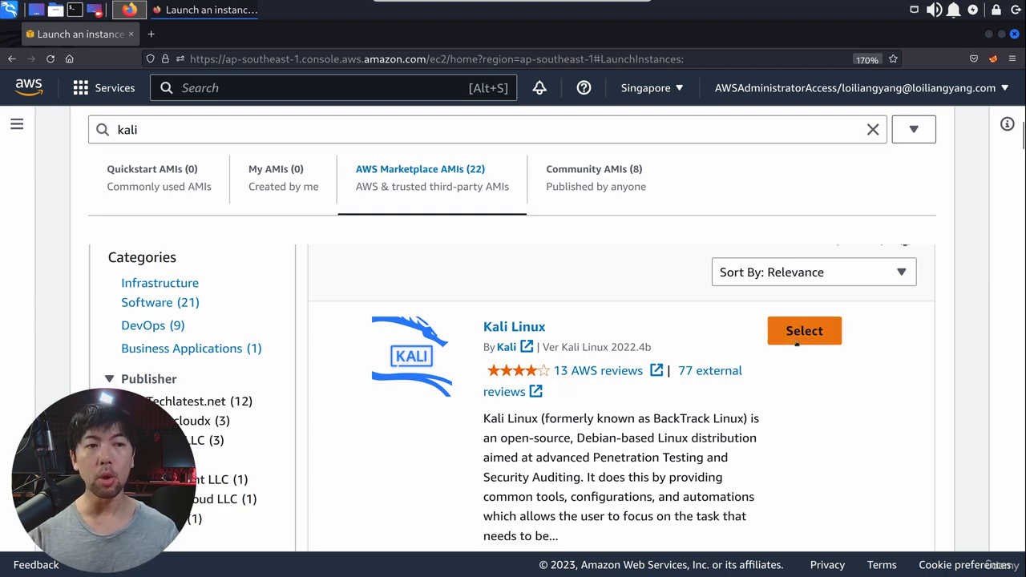
pyautogui.click(797, 340)
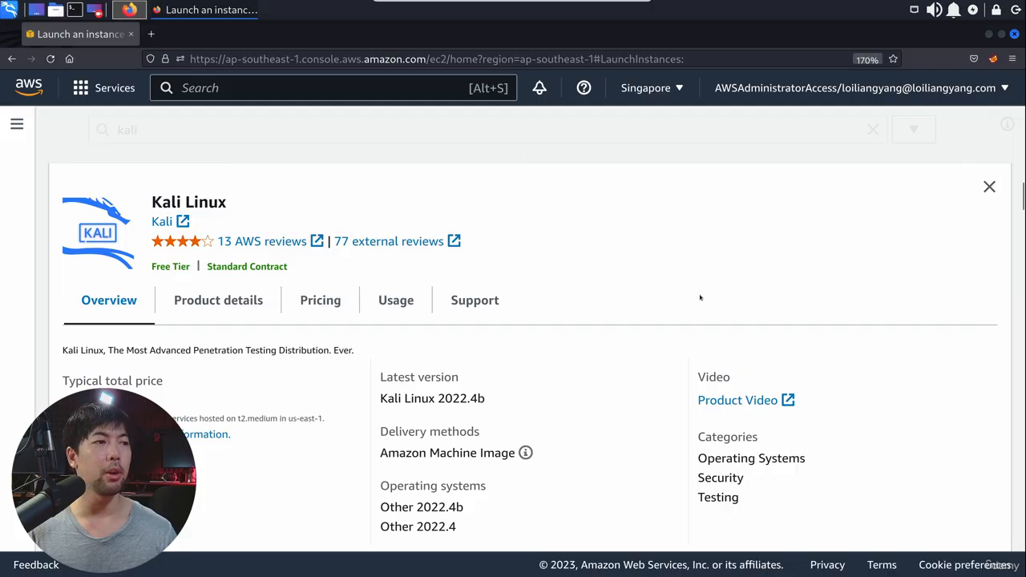
pyautogui.hotkey('ctrl', '-')
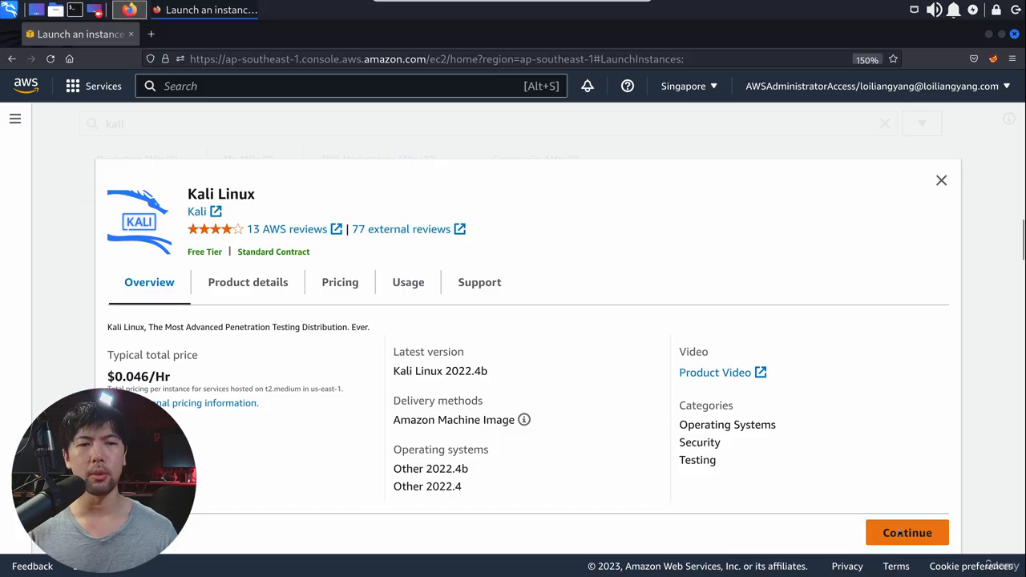
pyautogui.click(900, 533)
pyautogui.moveTo(281, 231)
pyautogui.mouseDown()
pyautogui.moveTo(185, 213)
pyautogui.moveTo(355, 291)
pyautogui.moveTo(257, 231)
pyautogui.mouseUp()
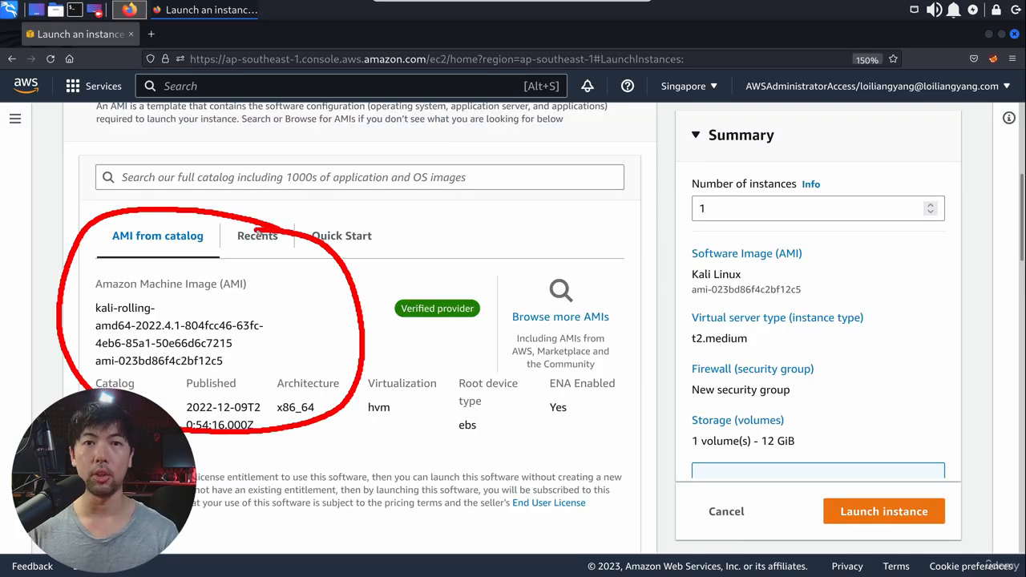
# Step: Review the available instance types and their memory sizes, leaving t2.medium selected
pyautogui.scroll(-5, 662, 234)
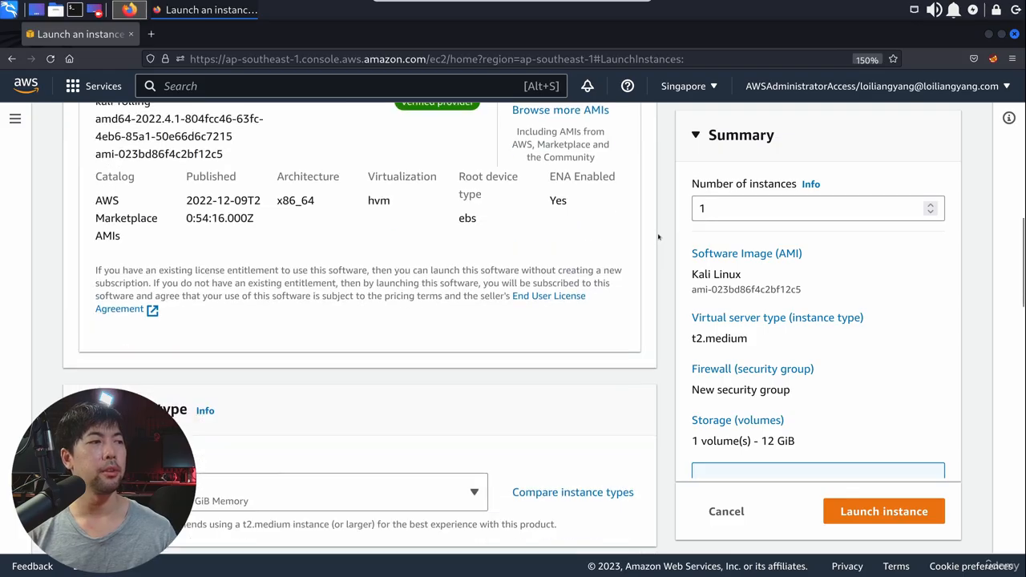
pyautogui.scroll(-3, 658, 236)
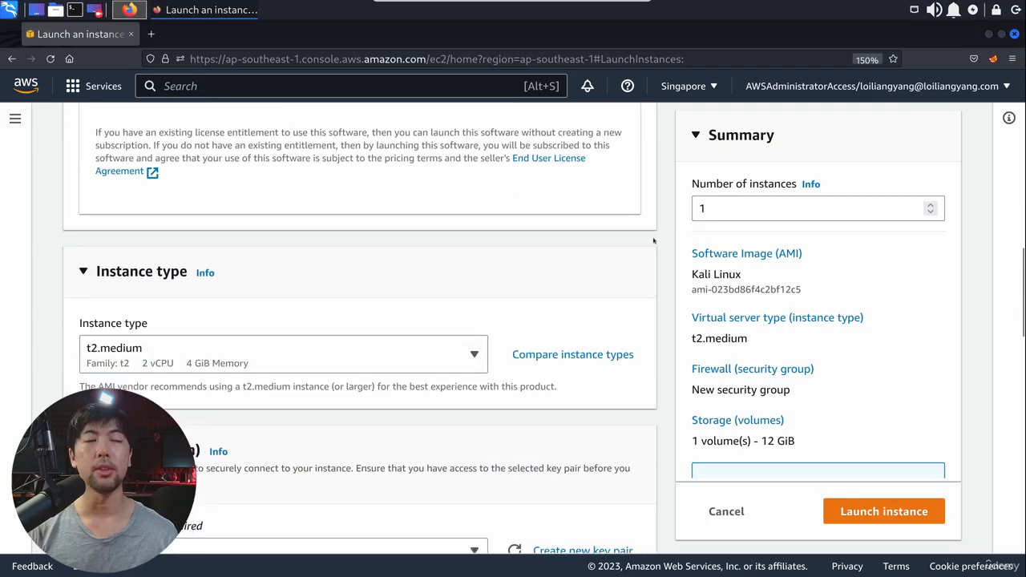
pyautogui.scroll(-3, 653, 240)
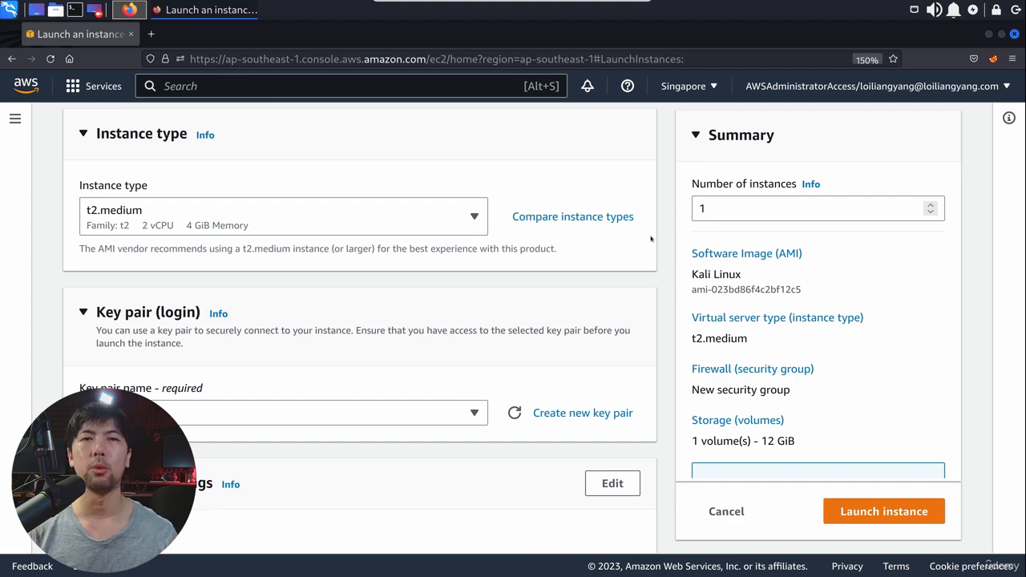
pyautogui.click(306, 210)
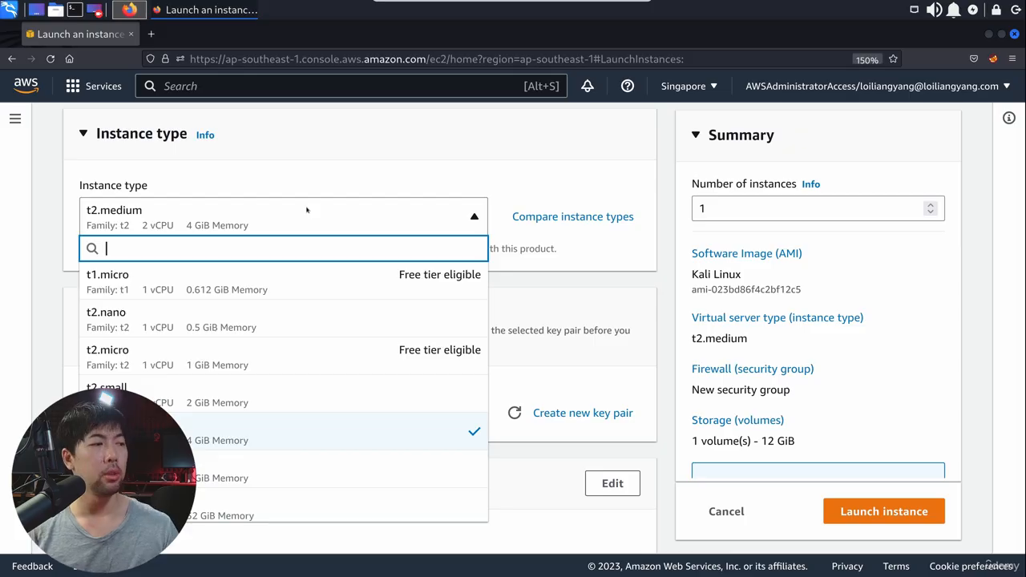
pyautogui.scroll(-3, 309, 362)
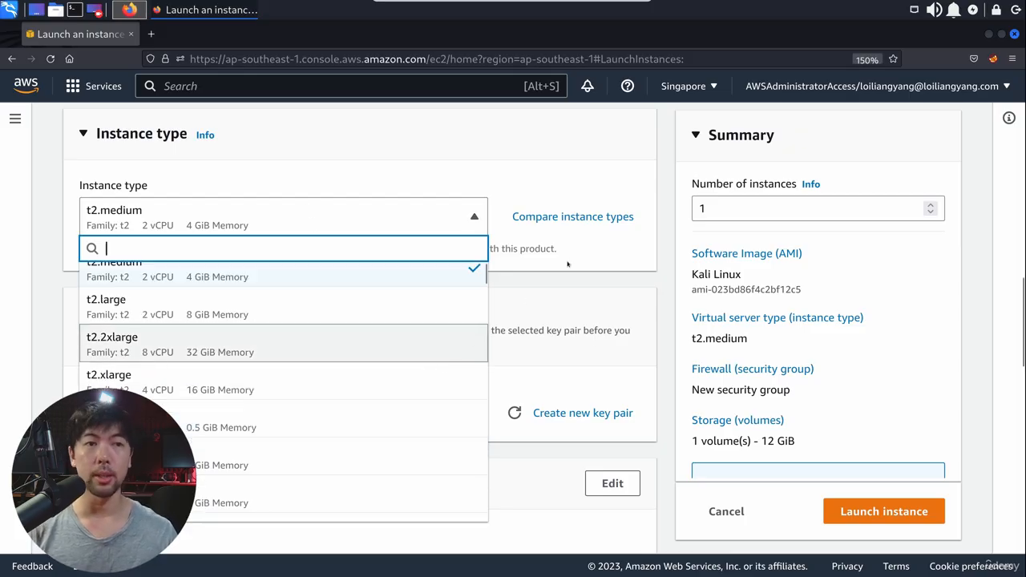
pyautogui.click(664, 264)
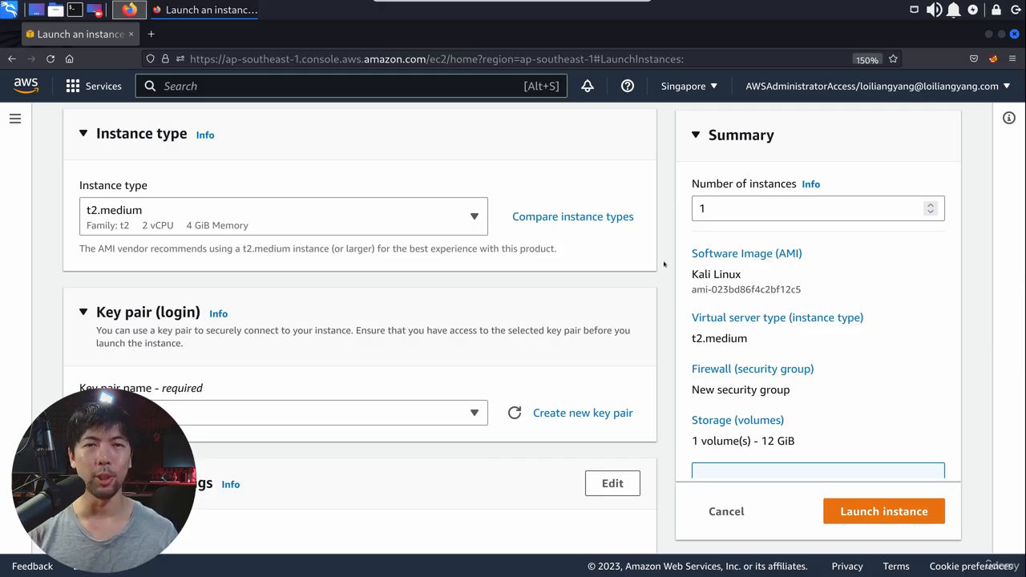
# Step: Start creating a new key pair for the instance login and try kalilinuxloi as its name
pyautogui.scroll(-3, 663, 263)
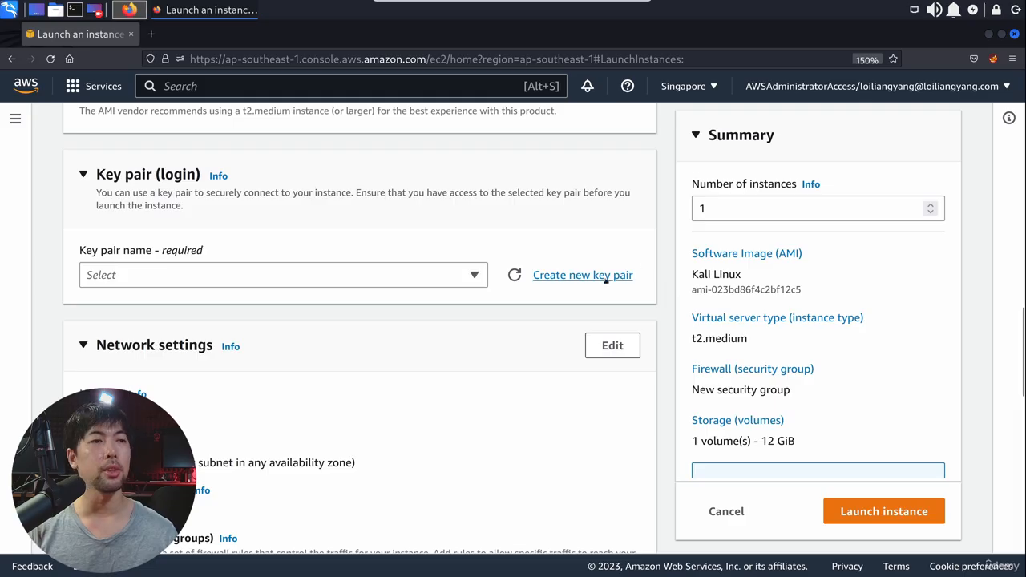
pyautogui.click(607, 276)
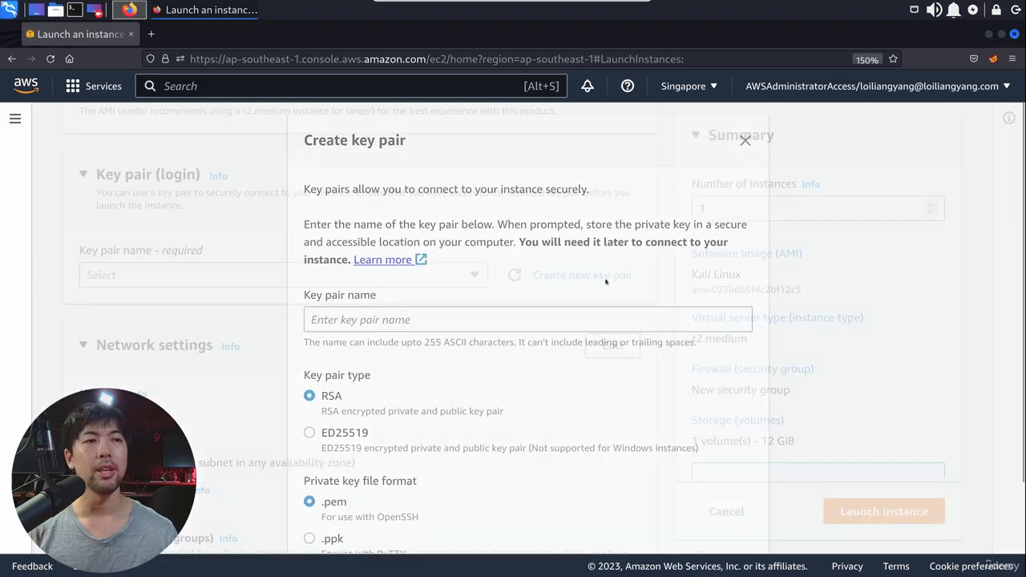
pyautogui.click(515, 324)
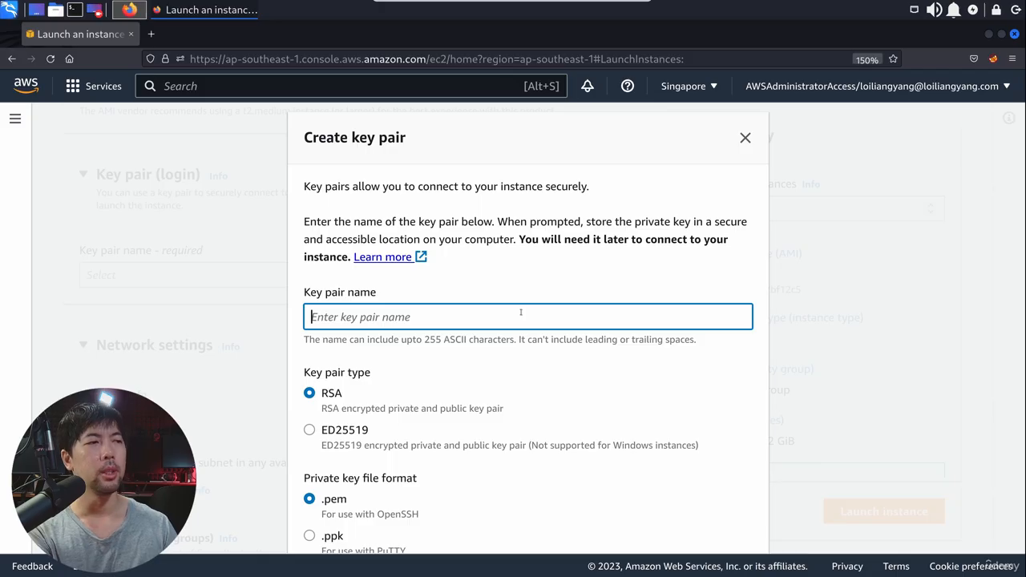
pyautogui.write('kalilin')
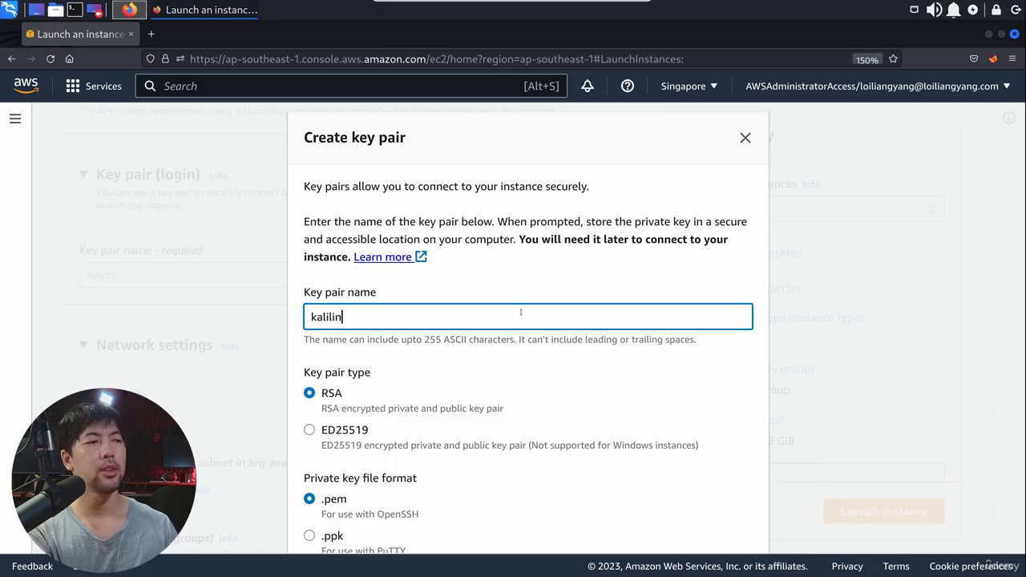
pyautogui.write('uxloi')
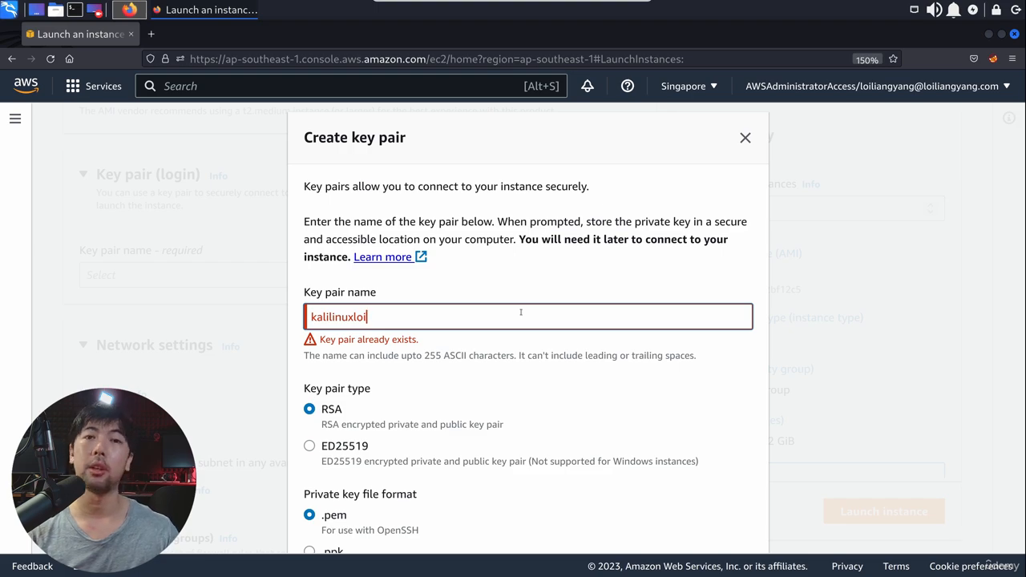
# Step: Create the RSA key pair under the name kalilinuxhackerloi and save its .pem private key file to the Desktop
pyautogui.scroll(-2, 521, 312)
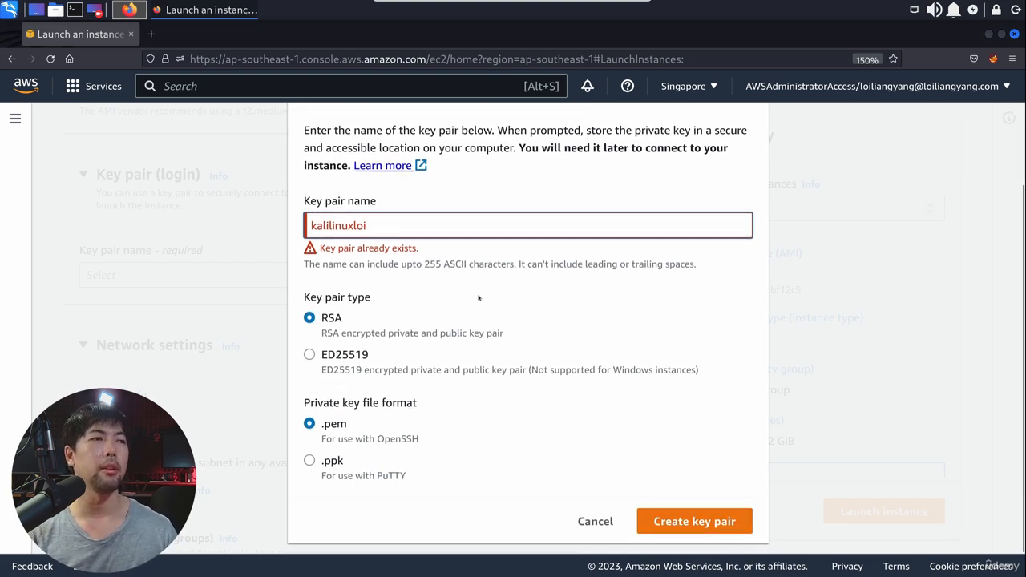
pyautogui.press('BackSpace')
pyautogui.press('BackSpace')
pyautogui.press('BackSpace')
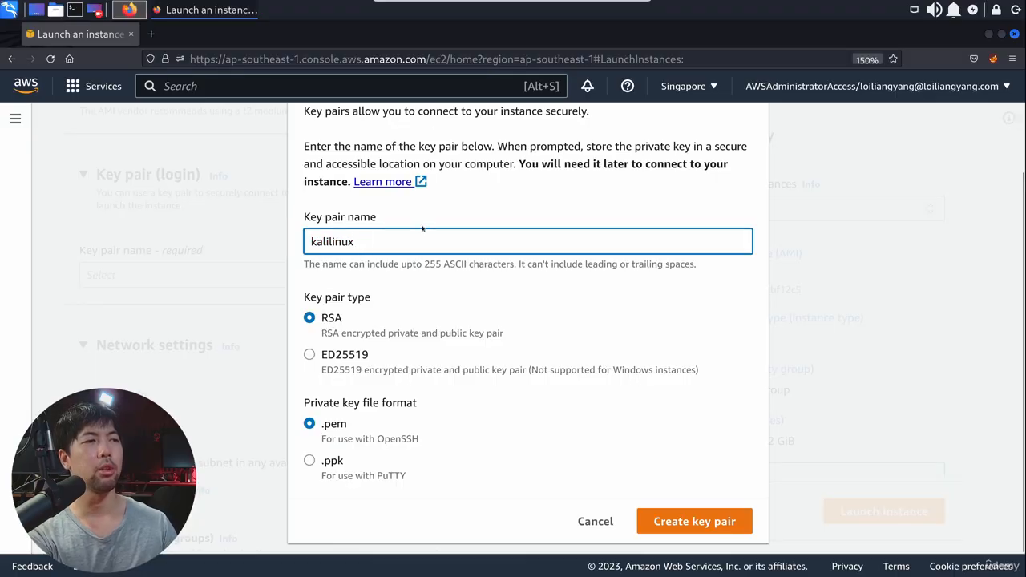
pyautogui.write('hackerloi')
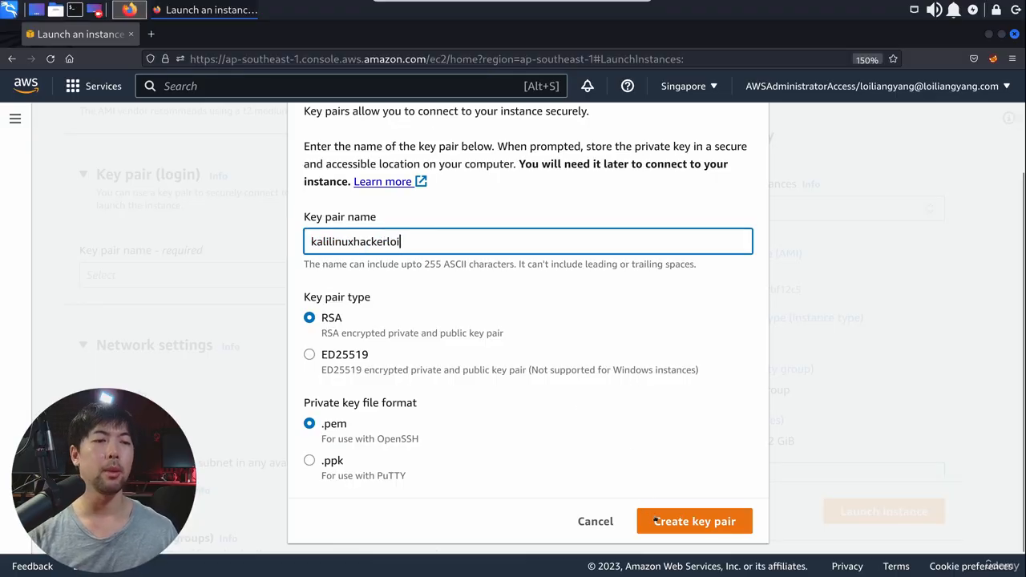
pyautogui.click(666, 523)
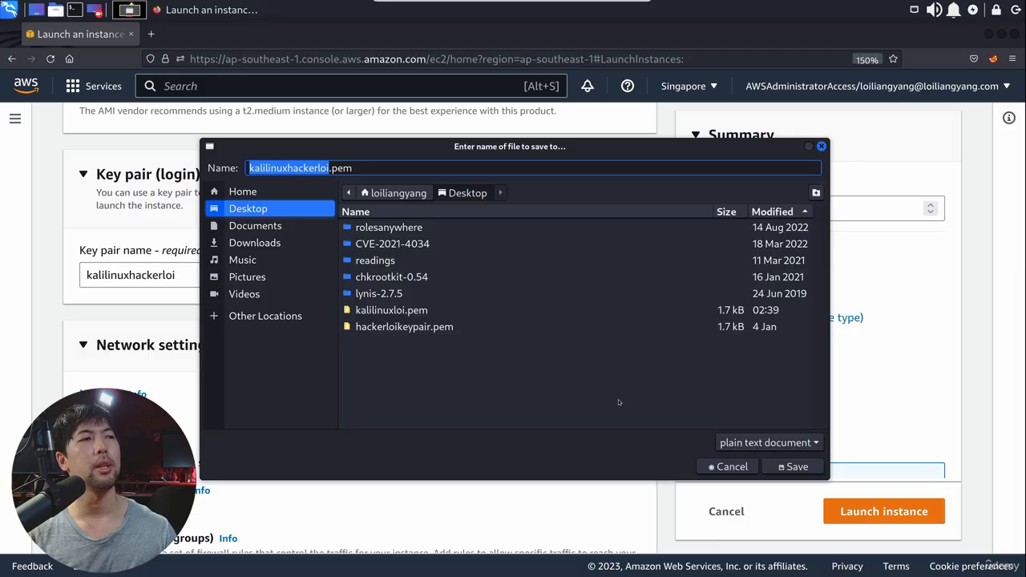
pyautogui.click(785, 469)
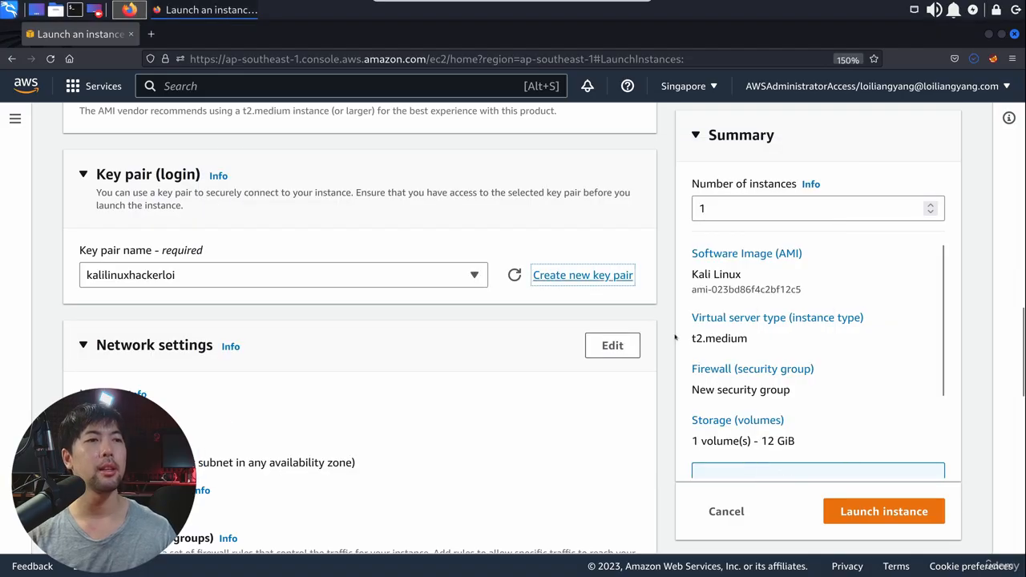
# Step: Review the network settings and the SSH, HTTPS and HTTP traffic rules of the new security group
pyautogui.scroll(-3, 651, 305)
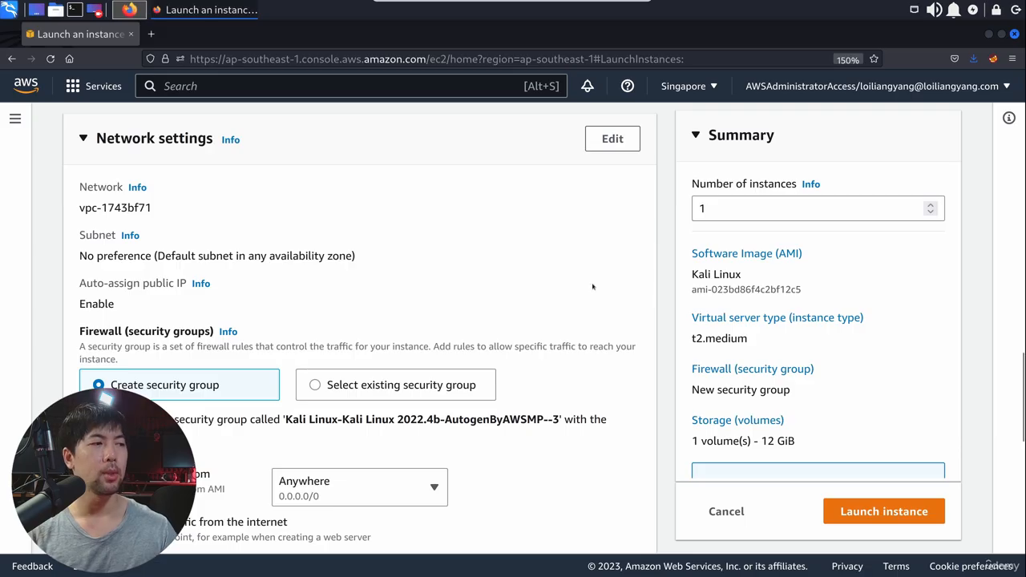
pyautogui.scroll(-1, 533, 271)
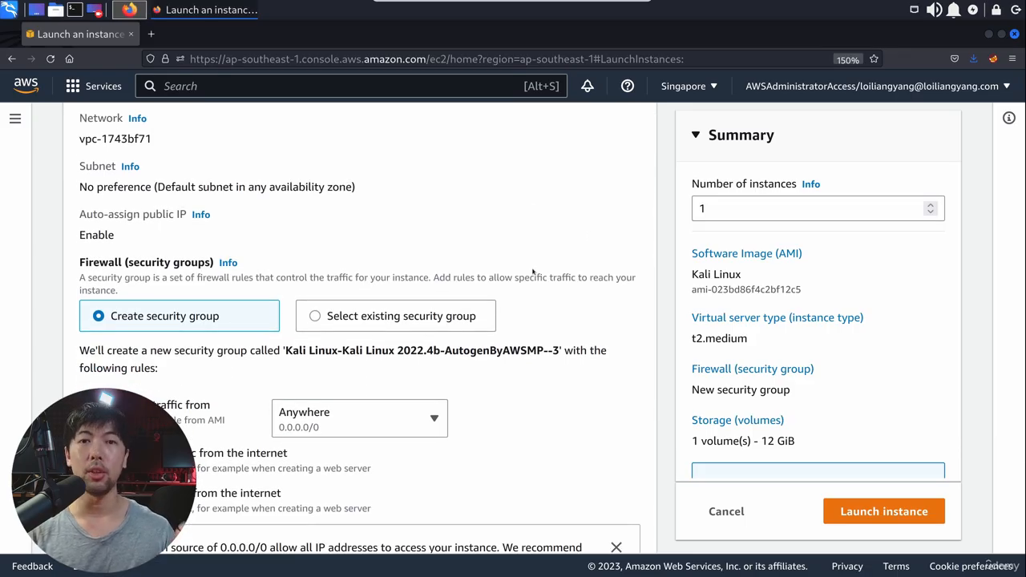
pyautogui.scroll(-2, 439, 242)
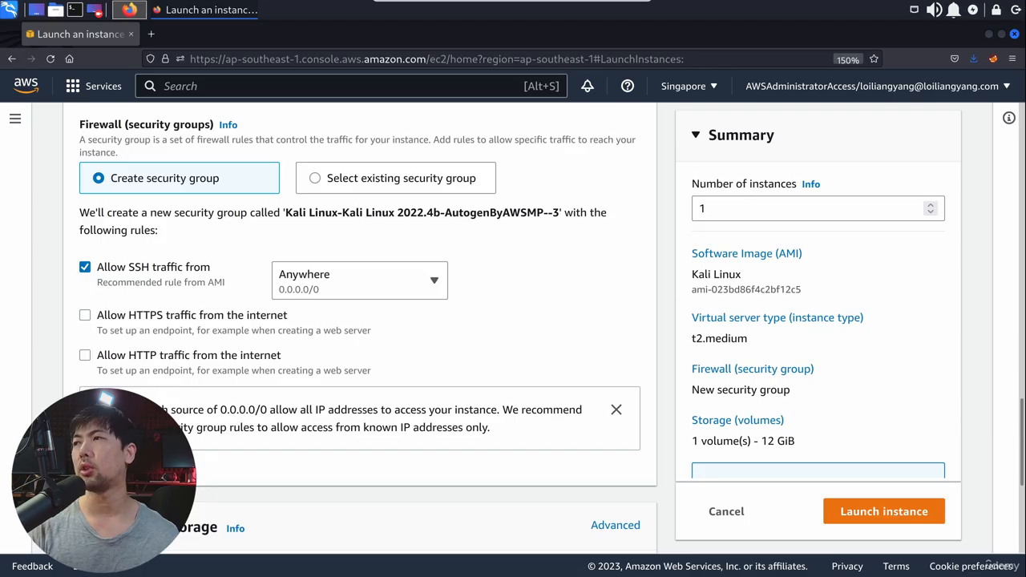
pyautogui.moveTo(453, 250)
pyautogui.mouseDown()
pyautogui.moveTo(13, 261)
pyautogui.moveTo(319, 239)
pyautogui.mouseUp()
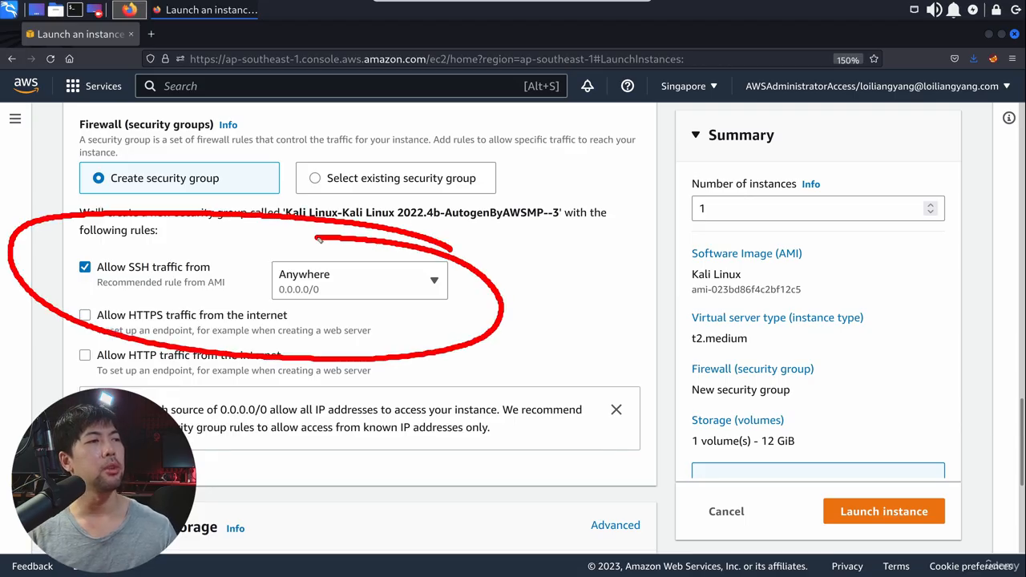